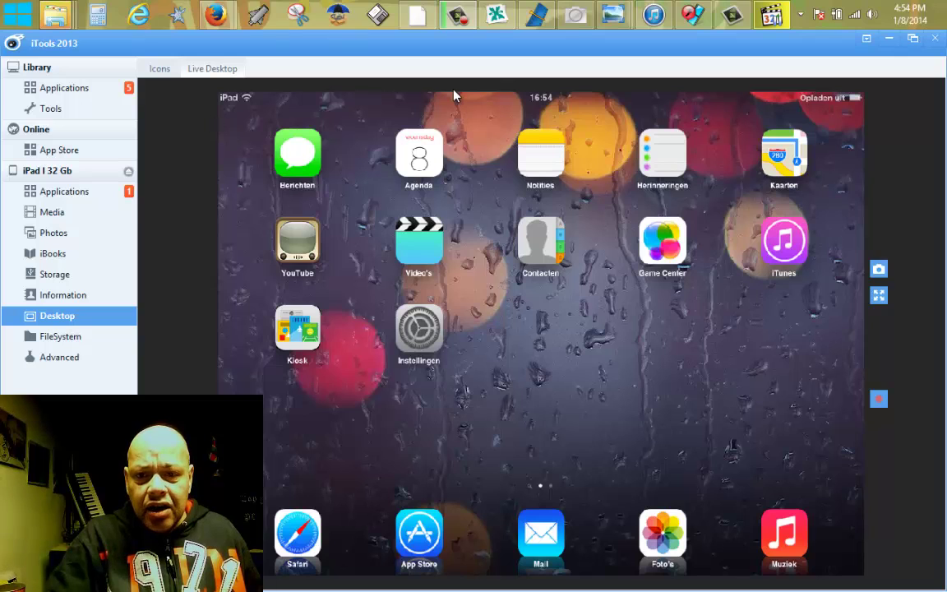
Step: Show the computer library's application list and look at the WhatsApp Messenger entry
{"action": "left_click", "coordinate": [85, 94]}
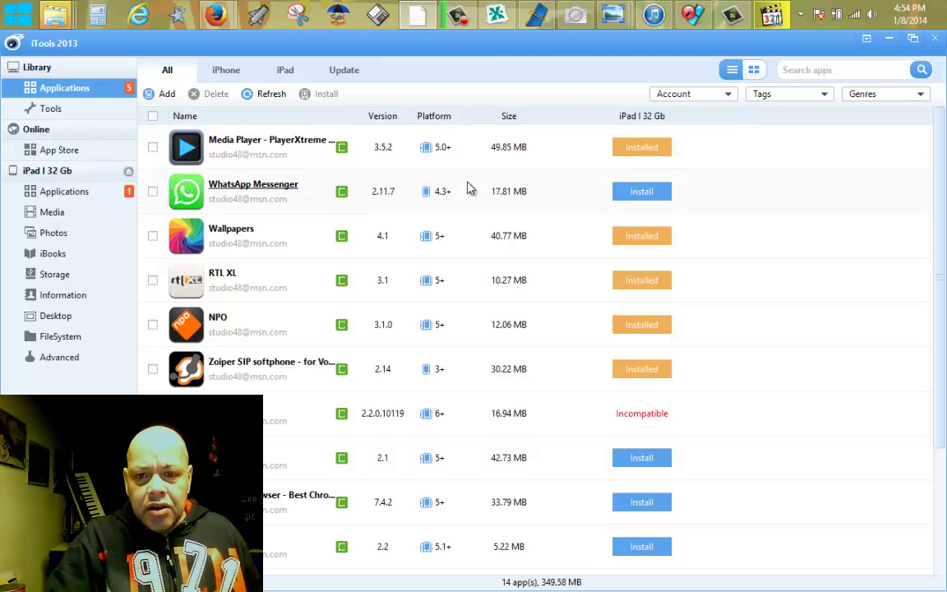
{"action": "mouse_move", "coordinate": [239, 189]}
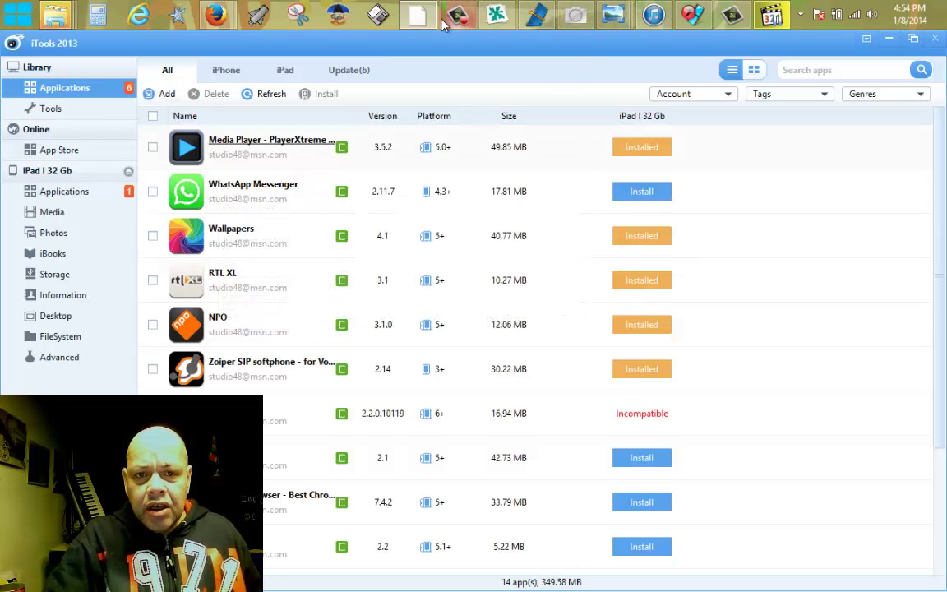
Step: Switch to the Google window in Firefox and search for "whatsapp for ios", refined to "whatsapp for ios 5.1.1"
{"action": "left_click", "coordinate": [215, 15]}
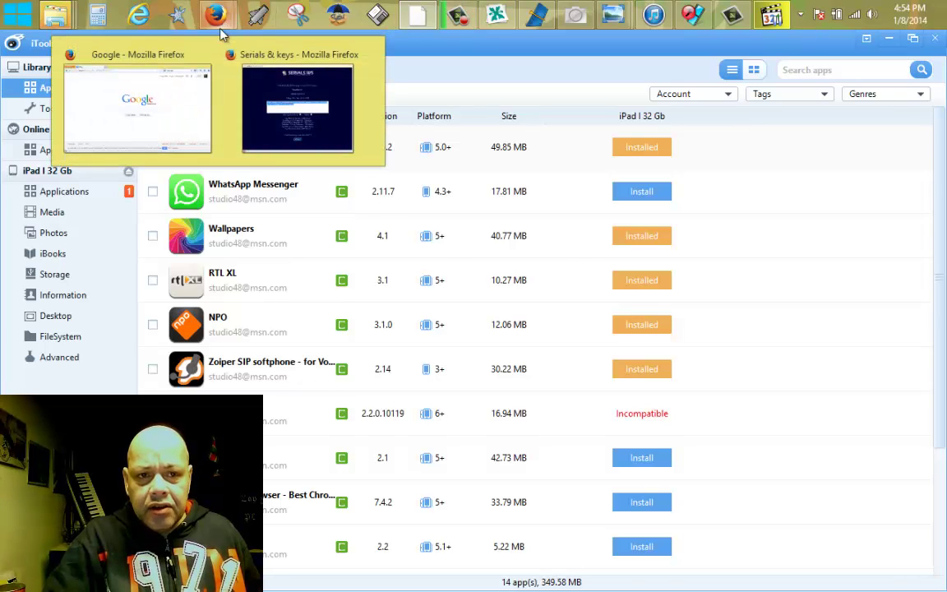
{"action": "left_click", "coordinate": [186, 115]}
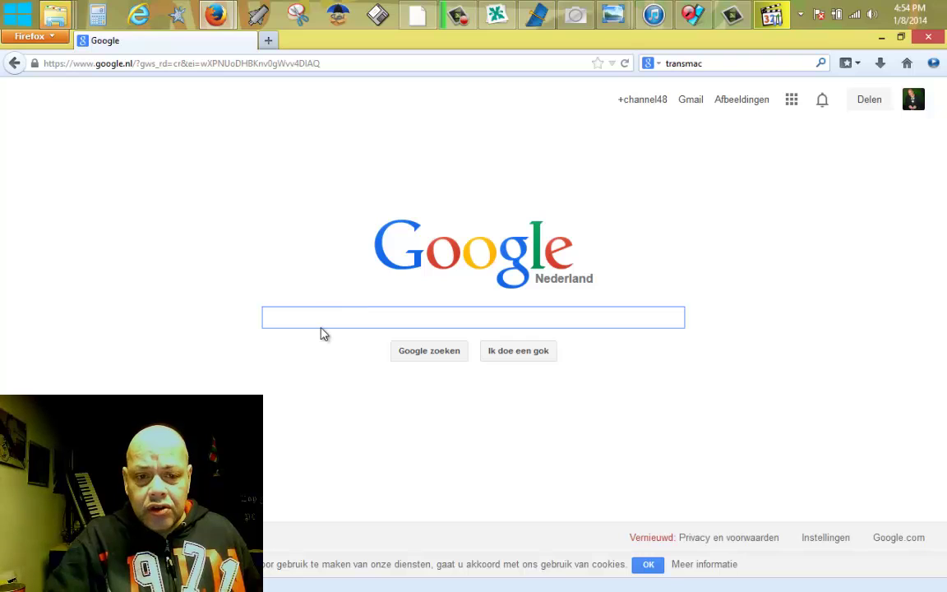
{"action": "type", "text": "whatsapp for "}
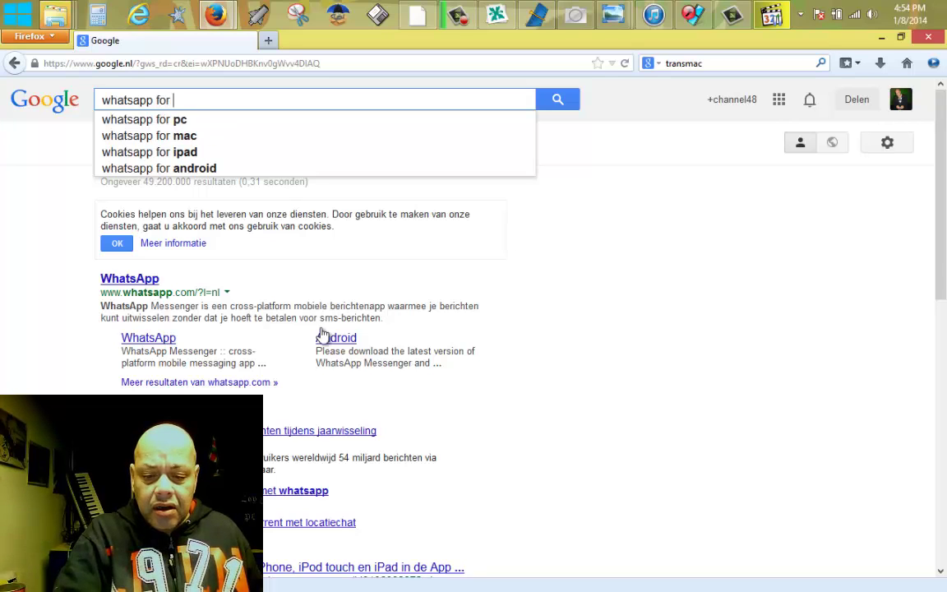
{"action": "type", "text": "ios"}
{"action": "key", "text": "Return"}
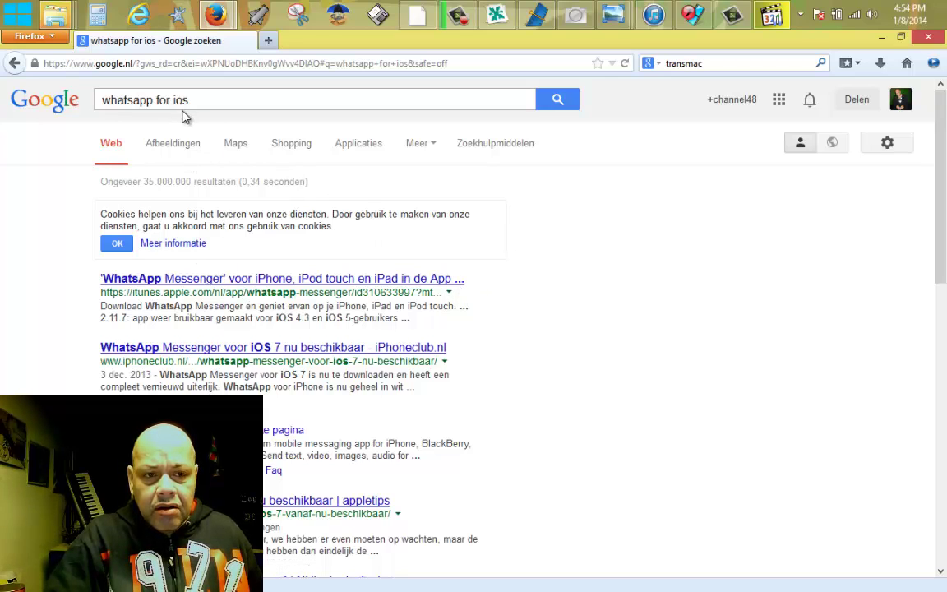
{"action": "left_click", "coordinate": [212, 101]}
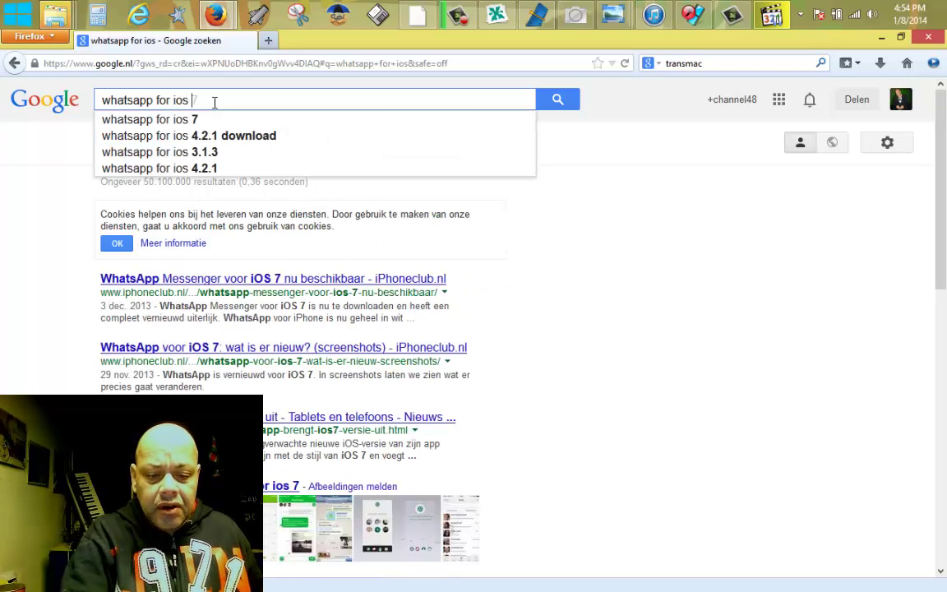
{"action": "type", "text": "5.1.1"}
{"action": "key", "text": "Return"}
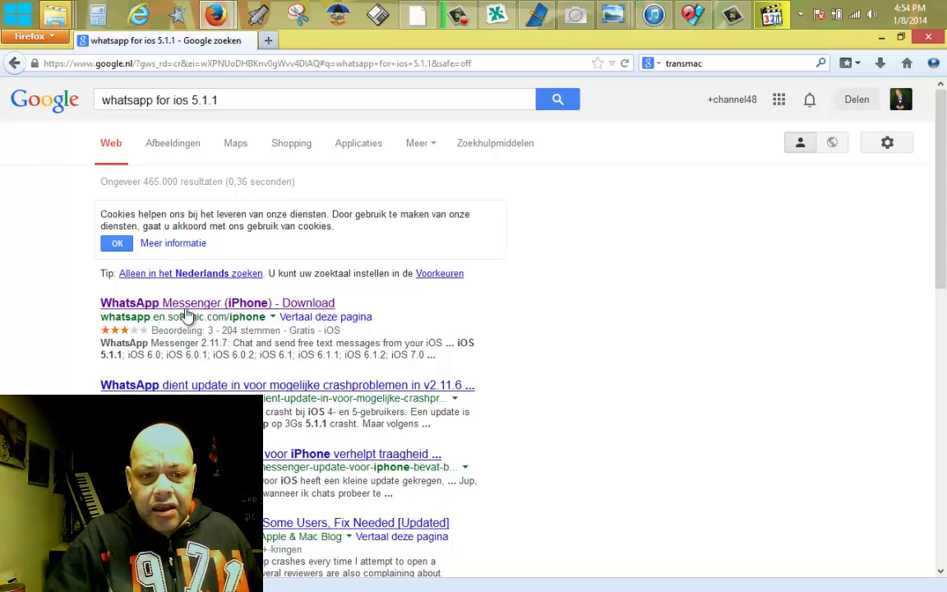
Step: Follow Softonic's WhatsApp Messenger (iPhone) download through to the iTunes Preview page and open the store link with iTunes
{"action": "left_click", "coordinate": [191, 305]}
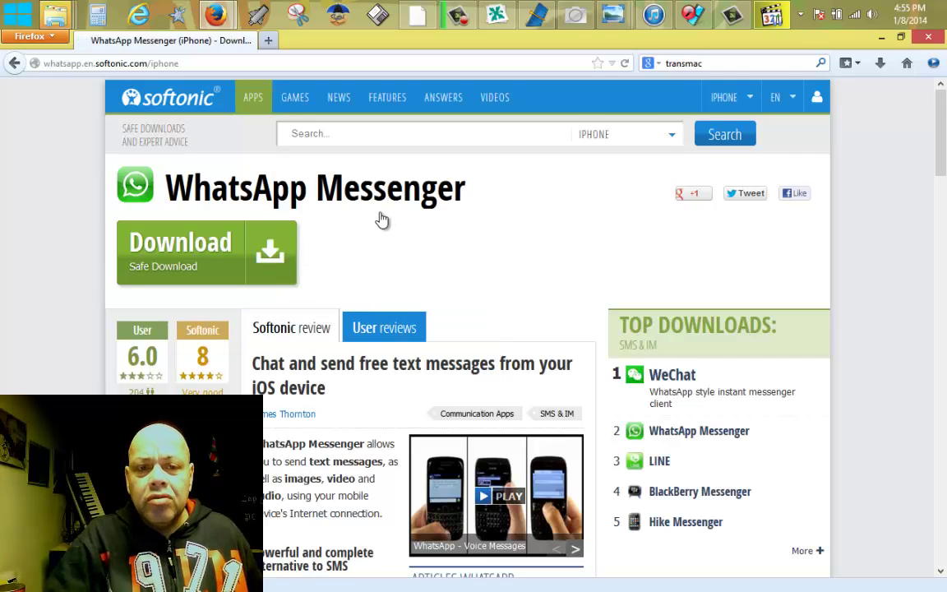
{"action": "left_click", "coordinate": [171, 261]}
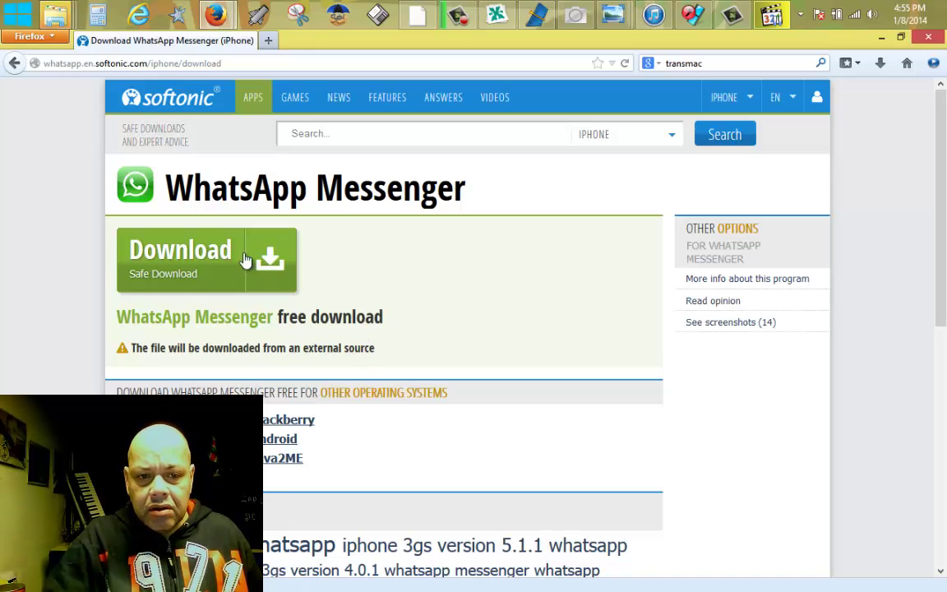
{"action": "left_click", "coordinate": [194, 245]}
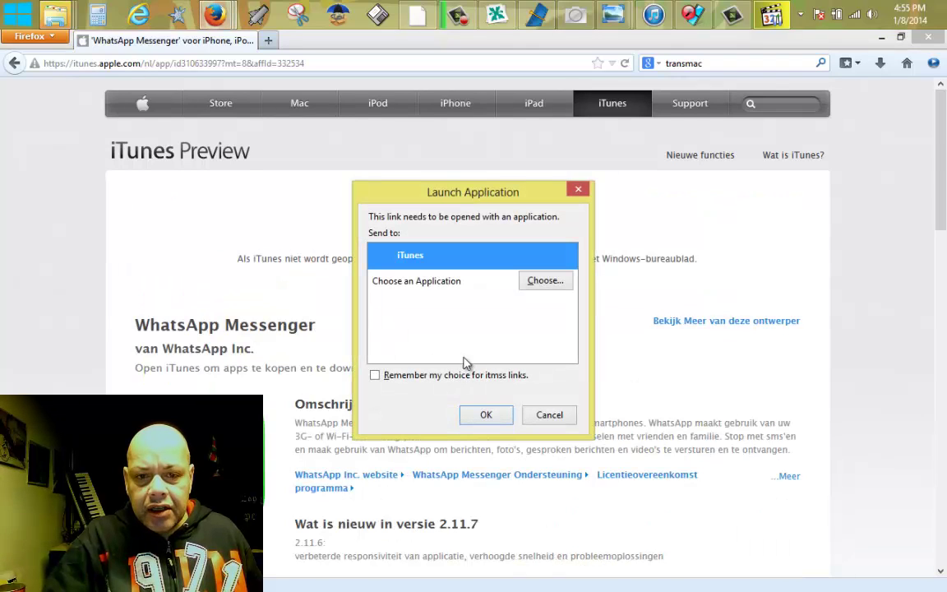
{"action": "left_click", "coordinate": [561, 423]}
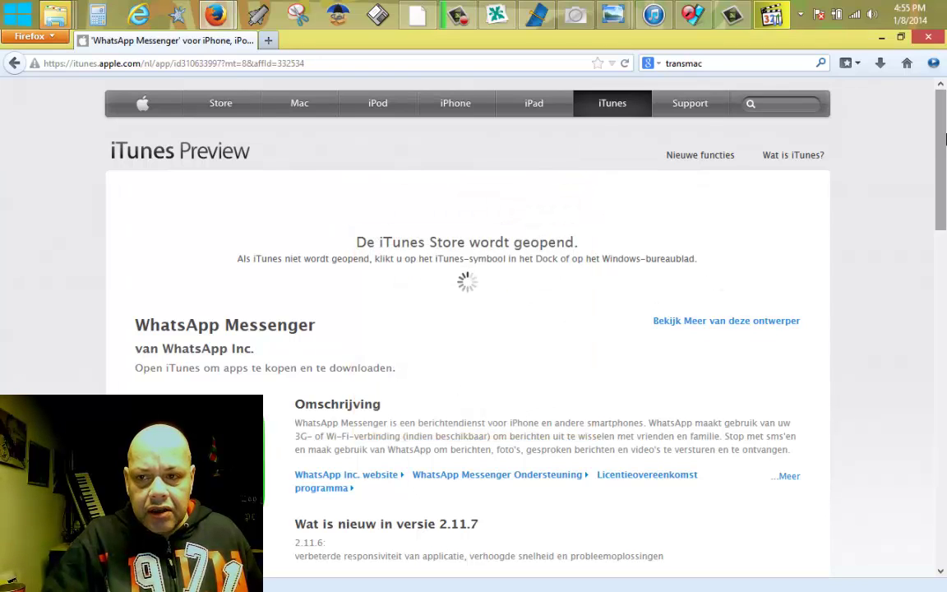
{"action": "left_click_drag", "start_coordinate": [945, 140], "coordinate": [927, 124]}
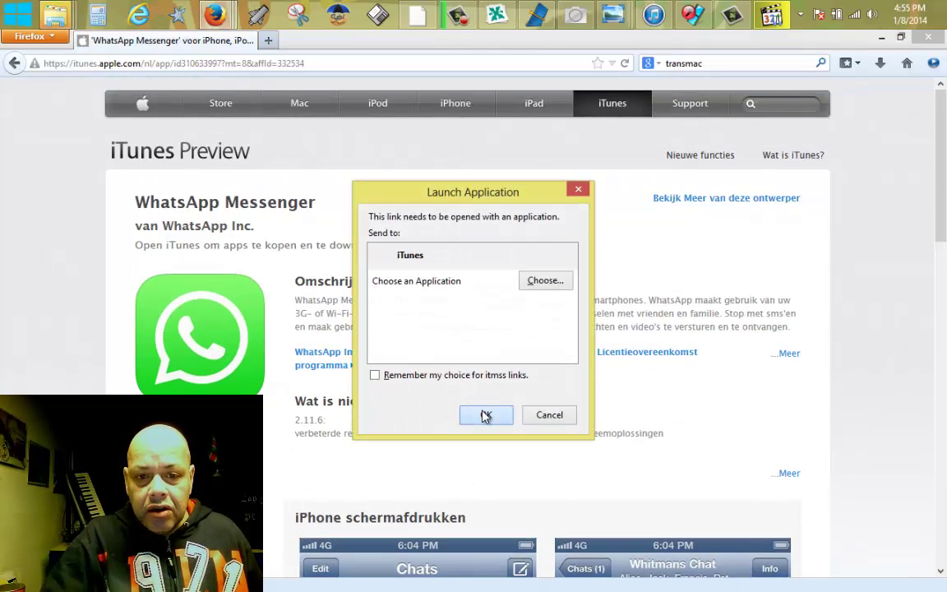
{"action": "left_click", "coordinate": [485, 415]}
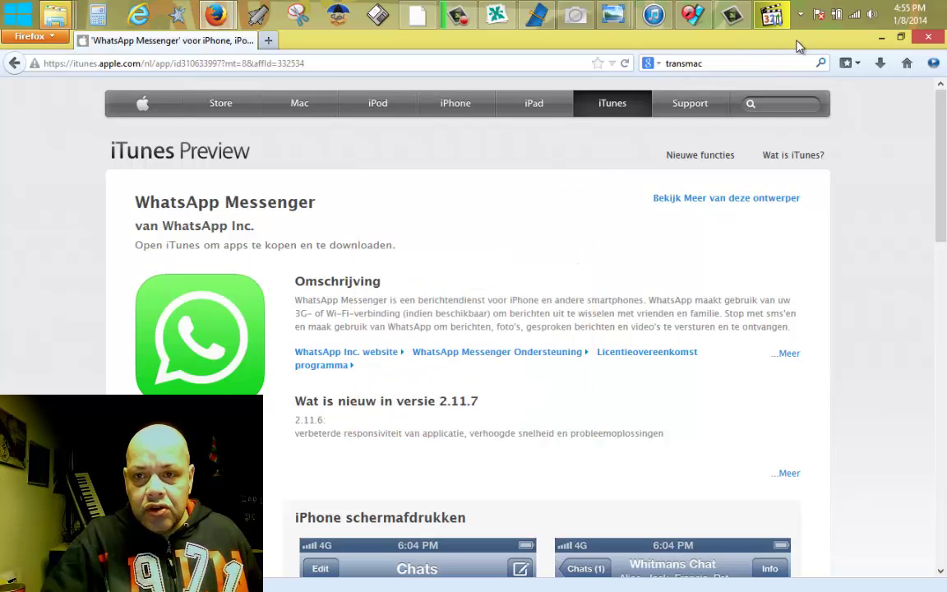
Step: Minimize the browser and iTools windows and bring up WhatsApp Messenger's App Store page in iTunes
{"action": "left_click", "coordinate": [882, 37]}
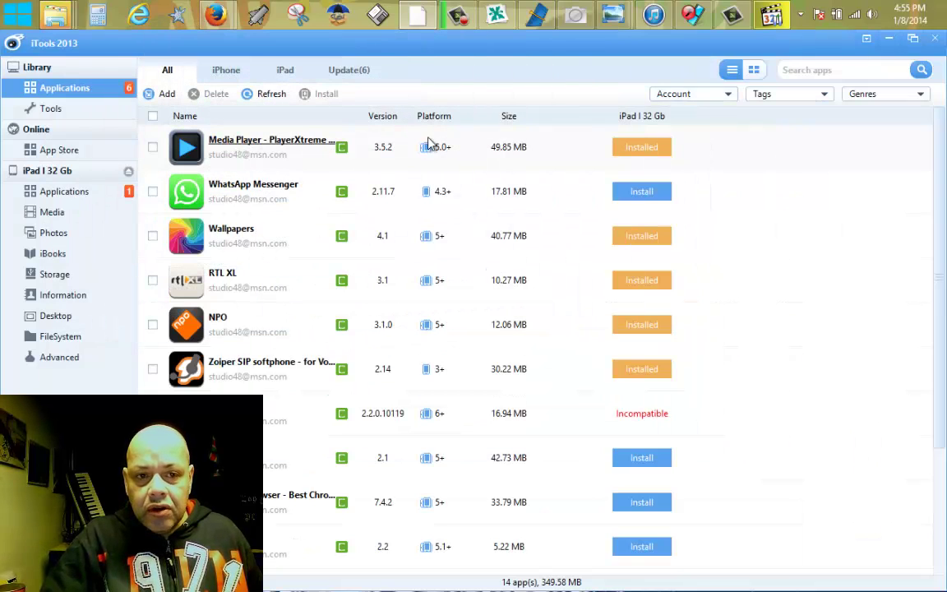
{"action": "left_click", "coordinate": [888, 38]}
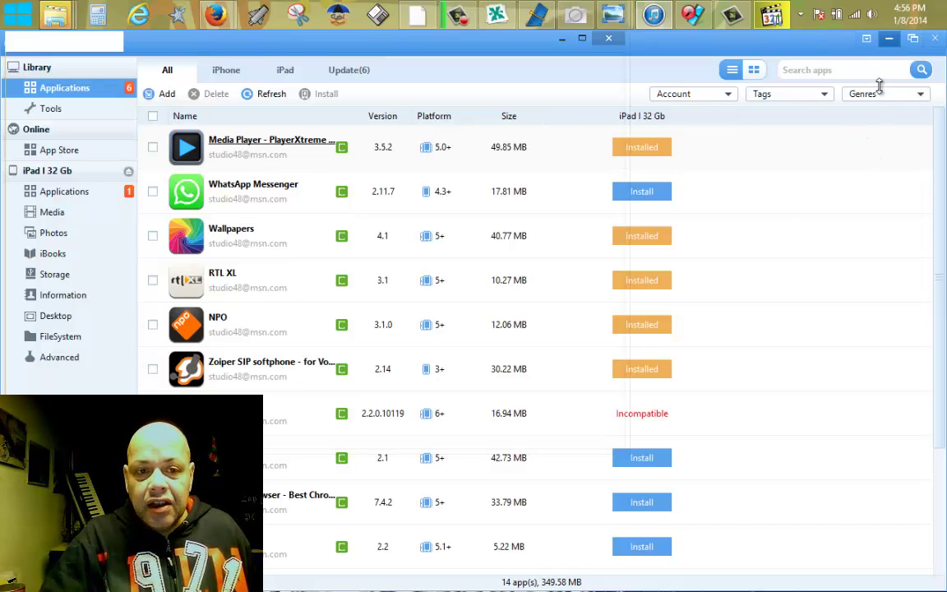
{"action": "key", "text": "alt+Tab"}
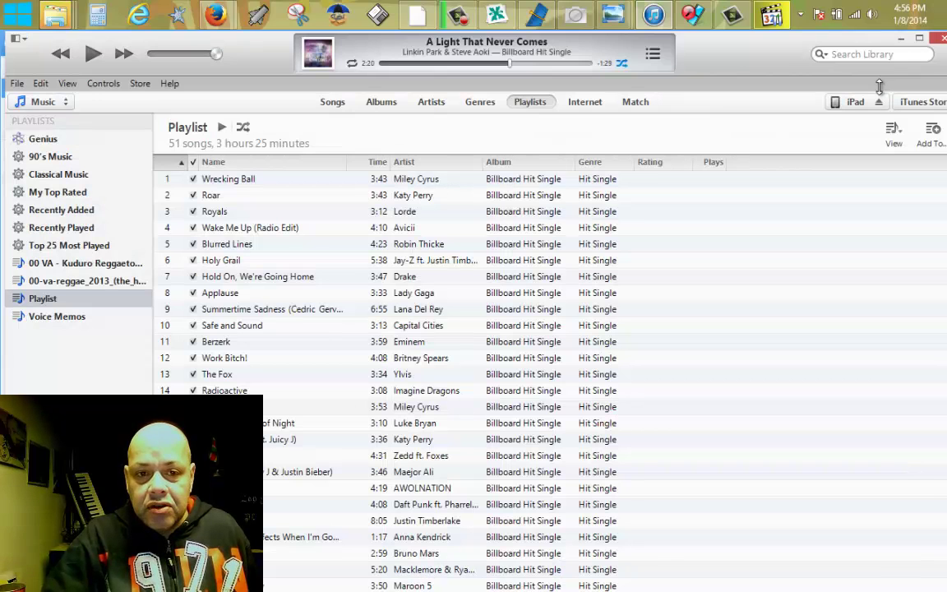
{"action": "left_click", "coordinate": [437, 108]}
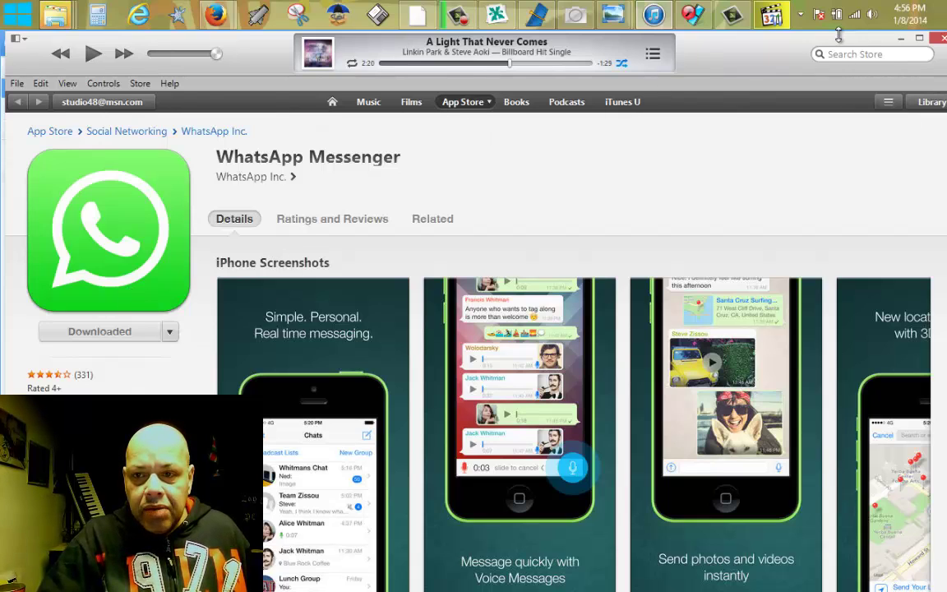
Step: Open the connected iPad's app list, mark WhatsApp for installation and try to apply it to the iPad
{"action": "left_click", "coordinate": [932, 102]}
{"action": "left_click", "coordinate": [854, 102]}
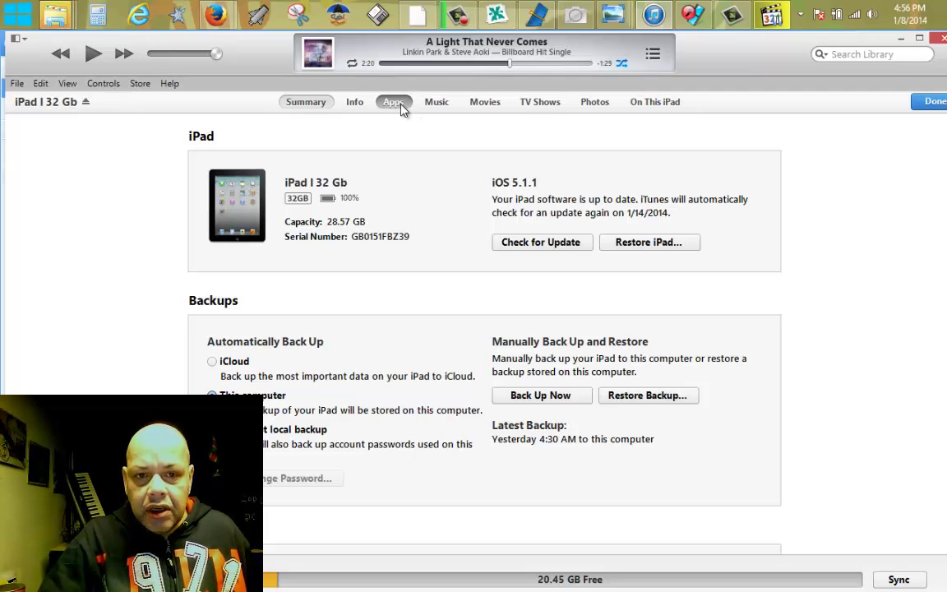
{"action": "left_click", "coordinate": [402, 108]}
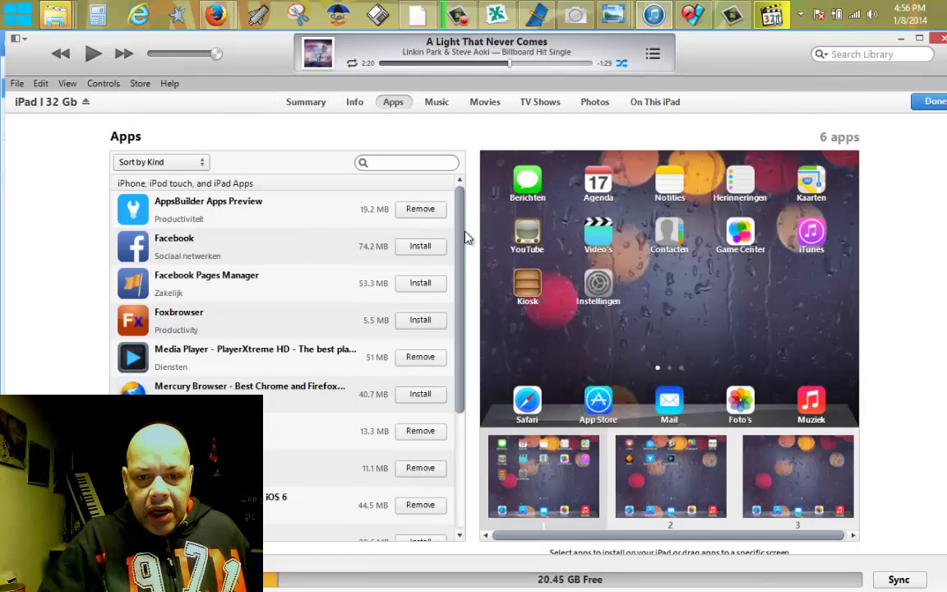
{"action": "left_click_drag", "start_coordinate": [464, 238], "coordinate": [453, 397]}
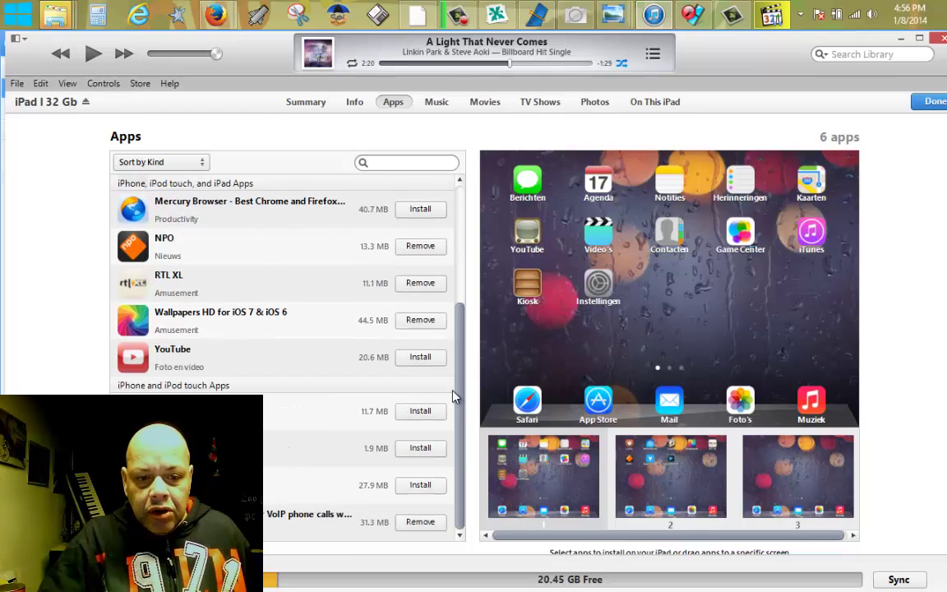
{"action": "left_click", "coordinate": [418, 485]}
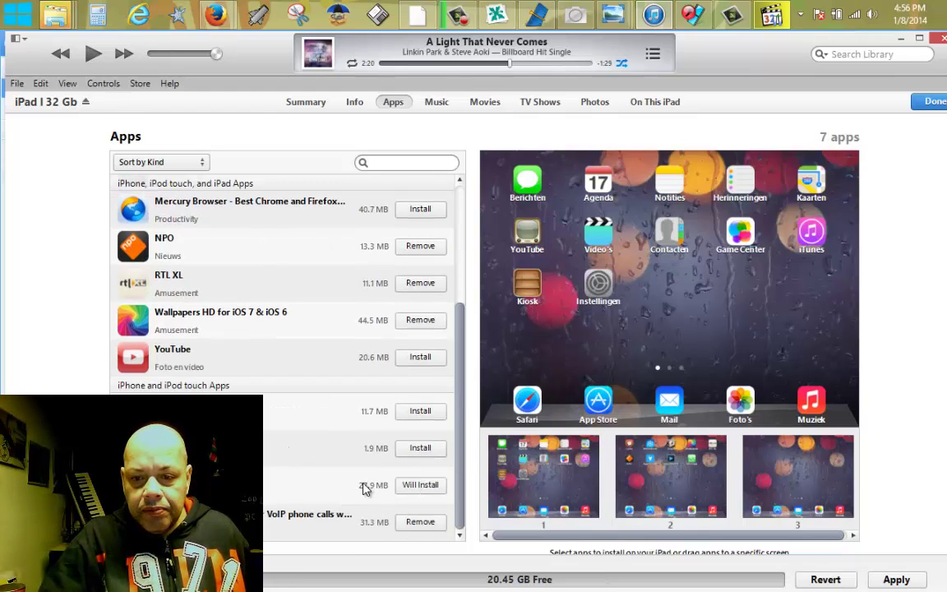
{"action": "left_click", "coordinate": [897, 580]}
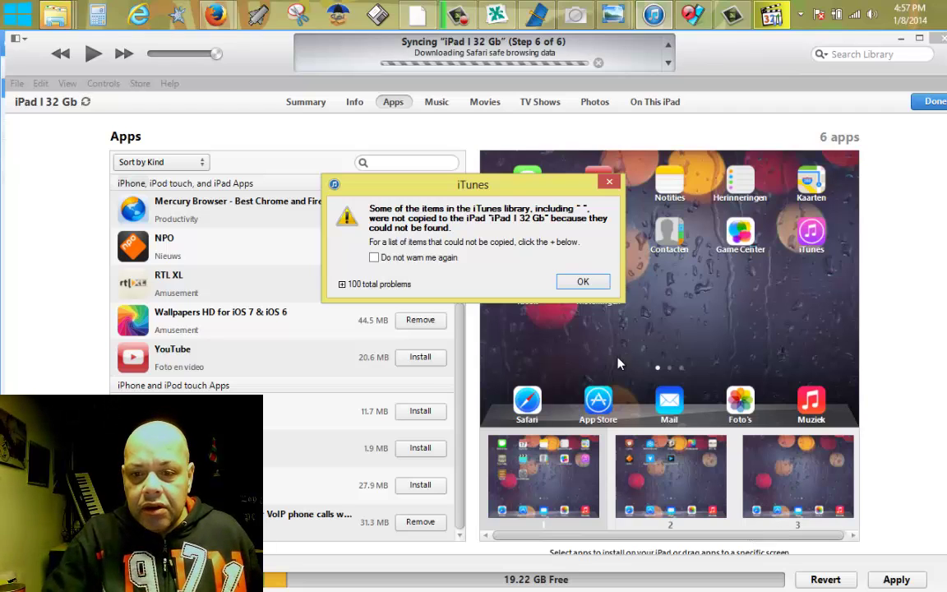
Step: Dismiss the sync warnings and close iTunes to return to iTools
{"action": "left_click", "coordinate": [578, 282]}
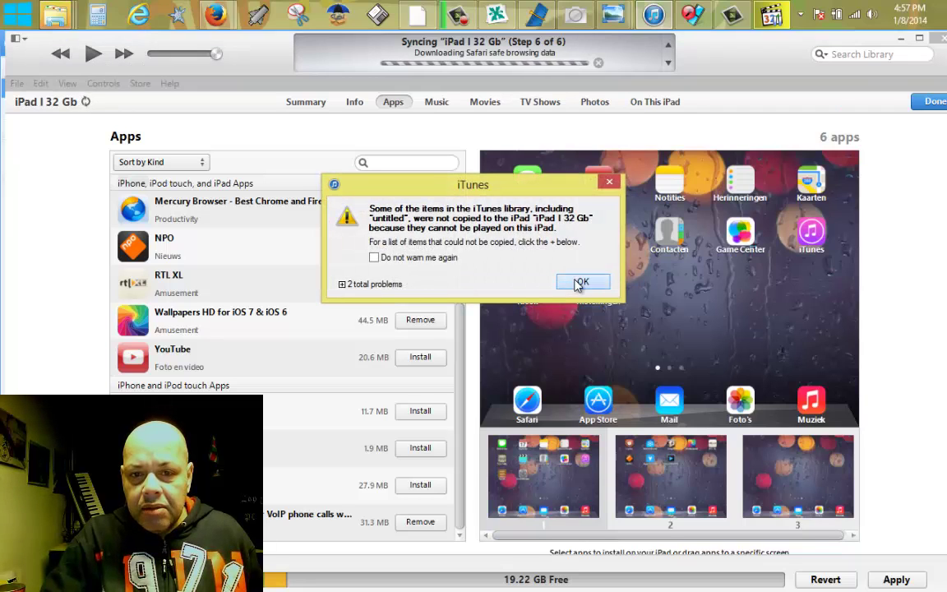
{"action": "left_click", "coordinate": [579, 282]}
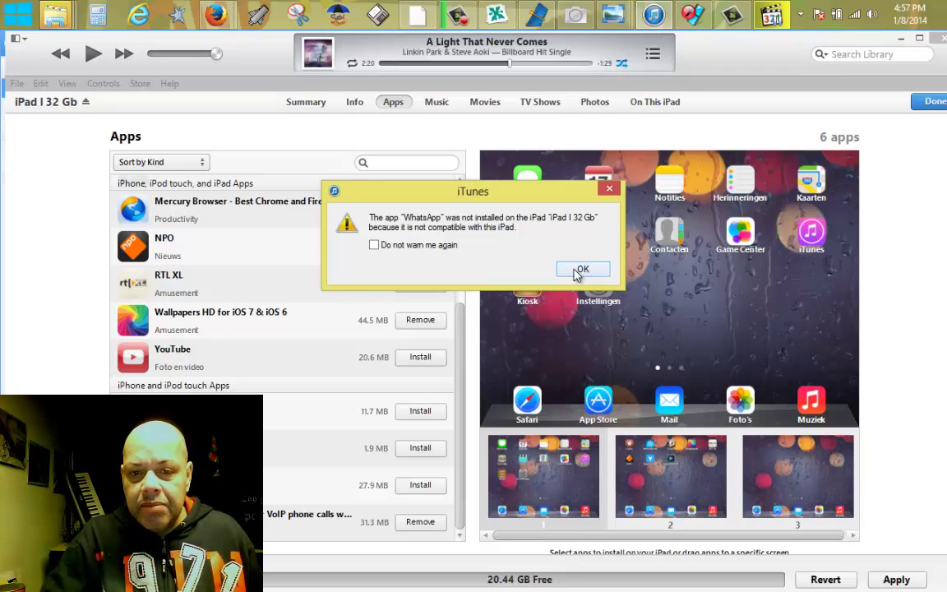
{"action": "left_click", "coordinate": [581, 269]}
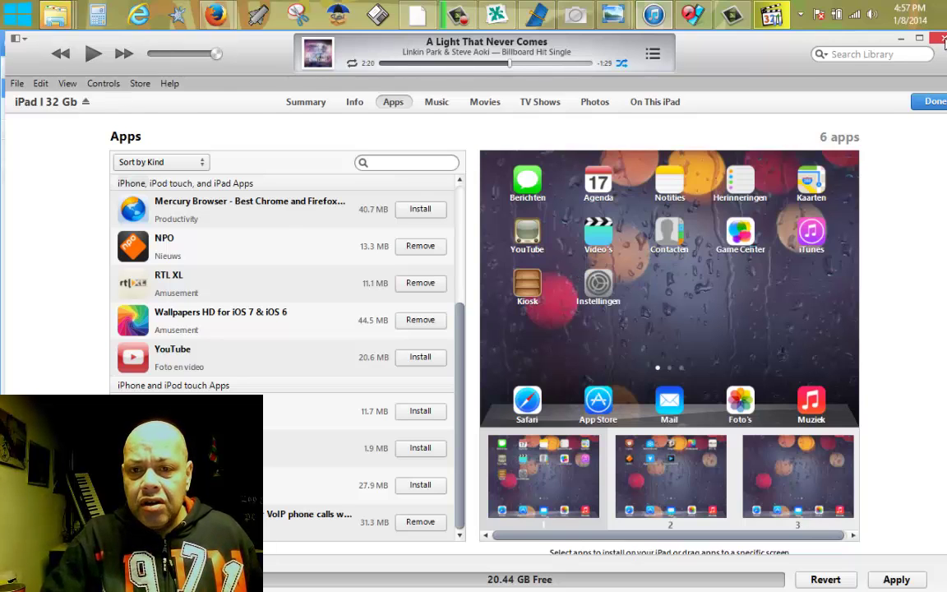
{"action": "left_click", "coordinate": [940, 38]}
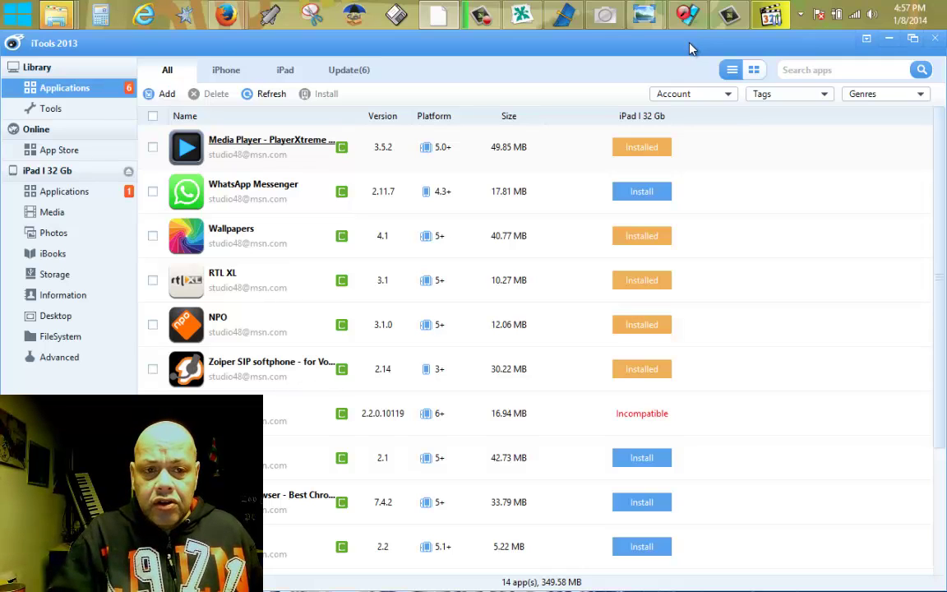
Step: Install WhatsApp Messenger from the library on the iPad and check the device's desktop in the Icons and Live Desktop views
{"action": "left_click", "coordinate": [633, 194]}
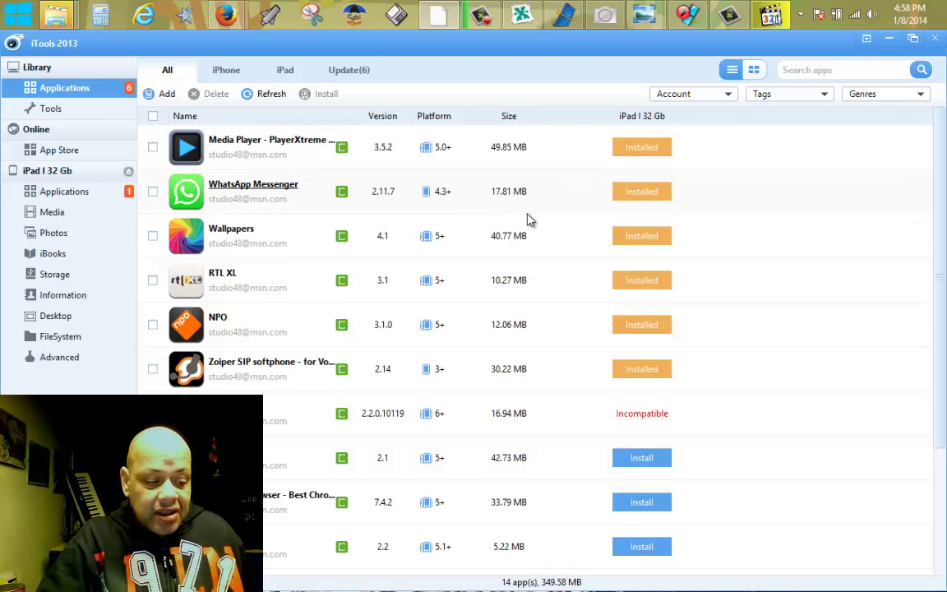
{"action": "left_click", "coordinate": [59, 318]}
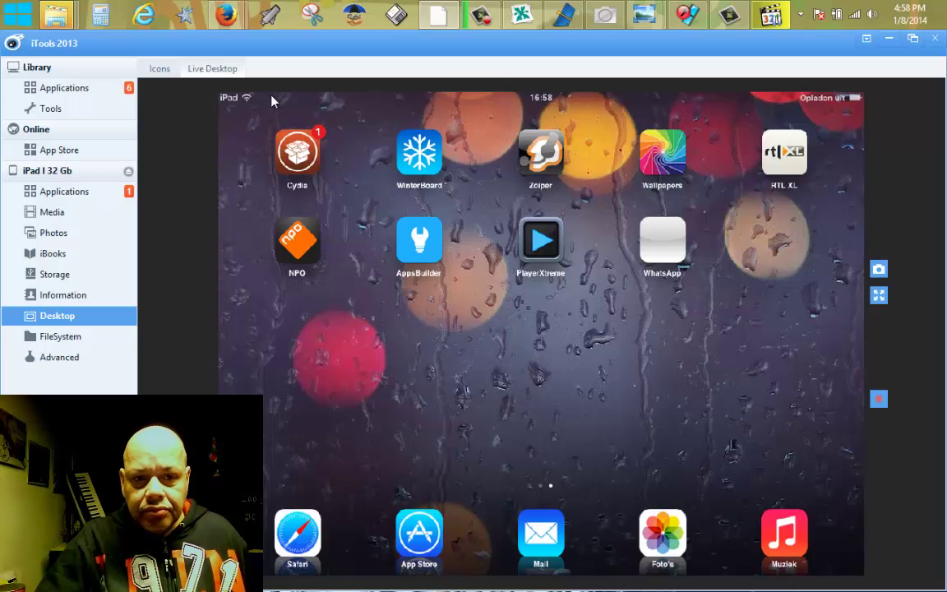
{"action": "left_click", "coordinate": [161, 70]}
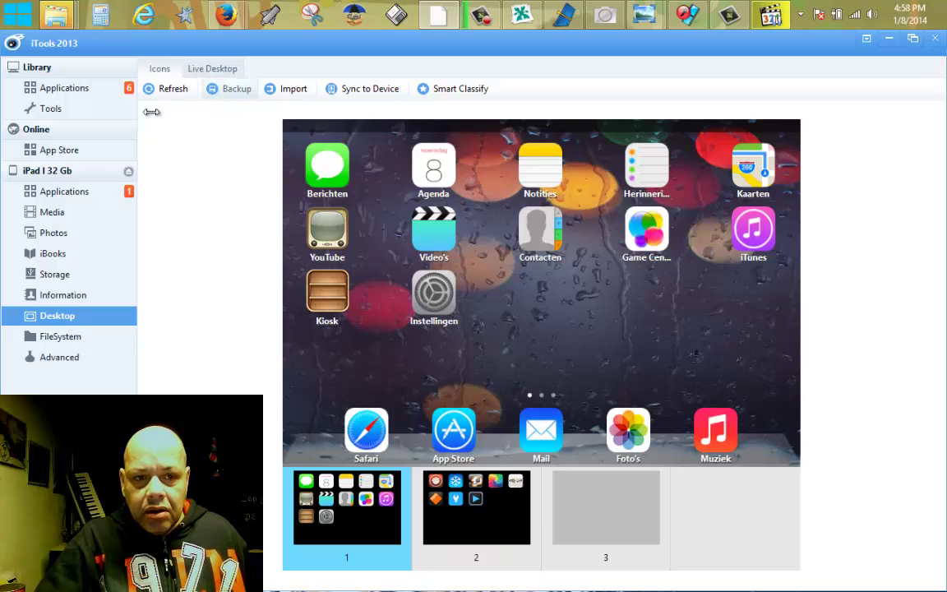
{"action": "left_click", "coordinate": [213, 70]}
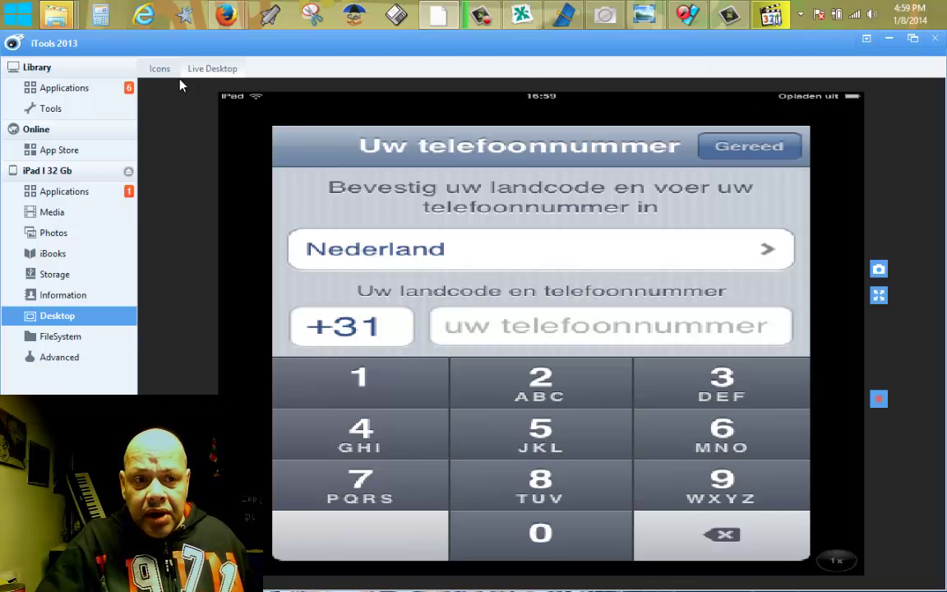
Step: Examine WhatsApp Messenger's details in the library, and look over the Tools page and the online App Store
{"action": "left_click", "coordinate": [73, 91]}
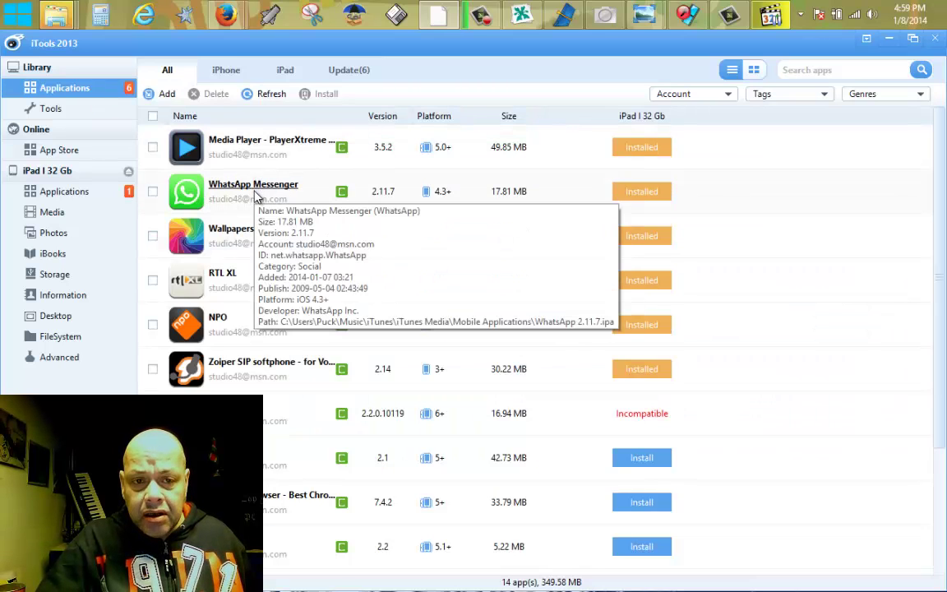
{"action": "mouse_move", "coordinate": [327, 274]}
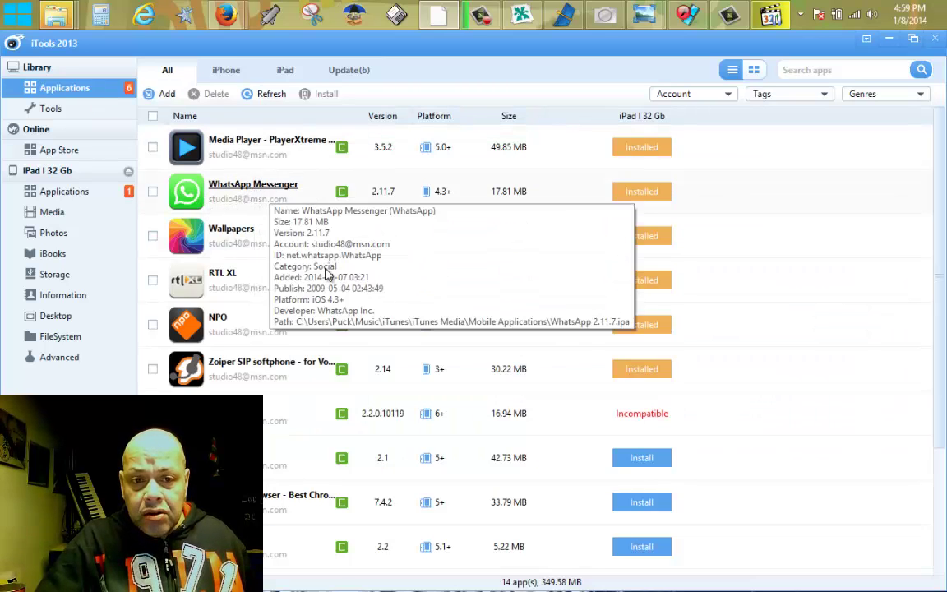
{"action": "left_click", "coordinate": [47, 108]}
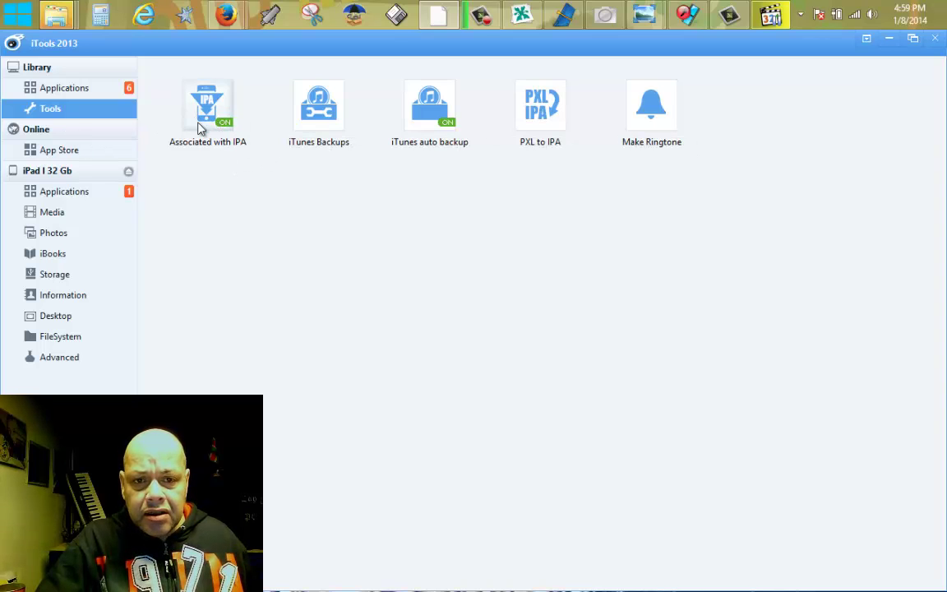
{"action": "left_click", "coordinate": [79, 155]}
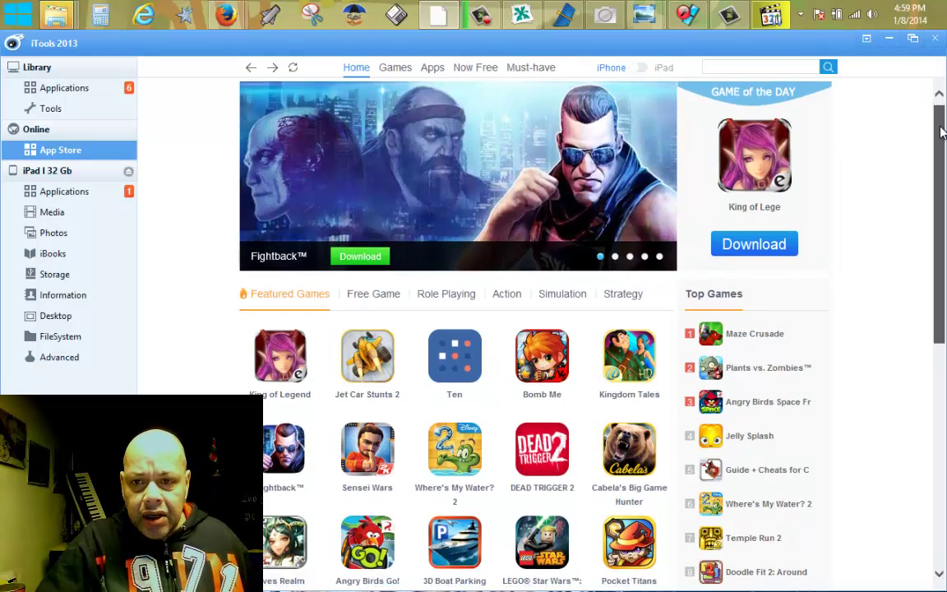
Step: Look over the online App Store page and the iPad's Information, FileSystem, Advanced and Desktop pages
{"action": "scroll", "coordinate": [944, 175], "scroll_direction": "down", "scroll_amount": 1}
{"action": "left_click_drag", "start_coordinate": [943, 174], "coordinate": [938, 260]}
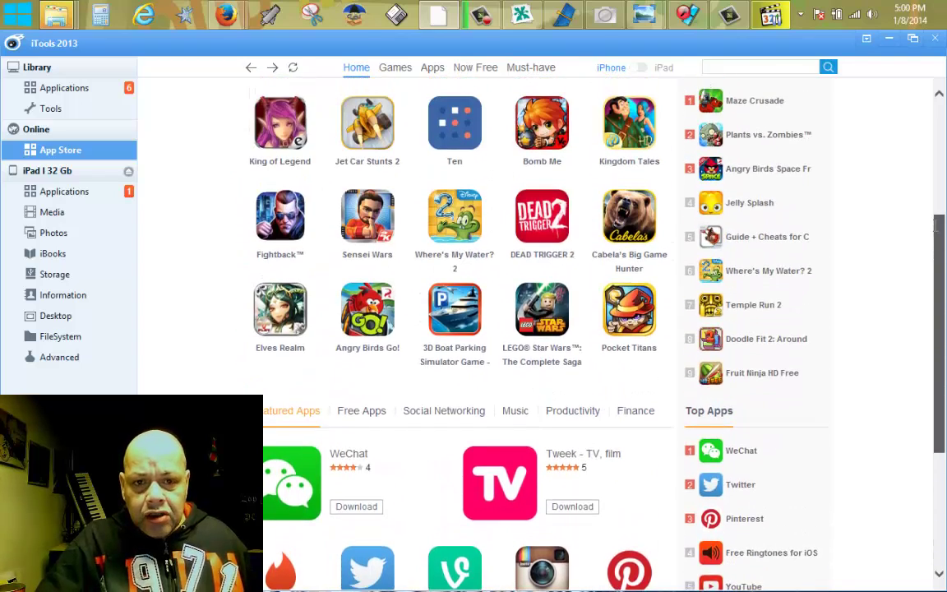
{"action": "left_click_drag", "start_coordinate": [936, 226], "coordinate": [915, 116]}
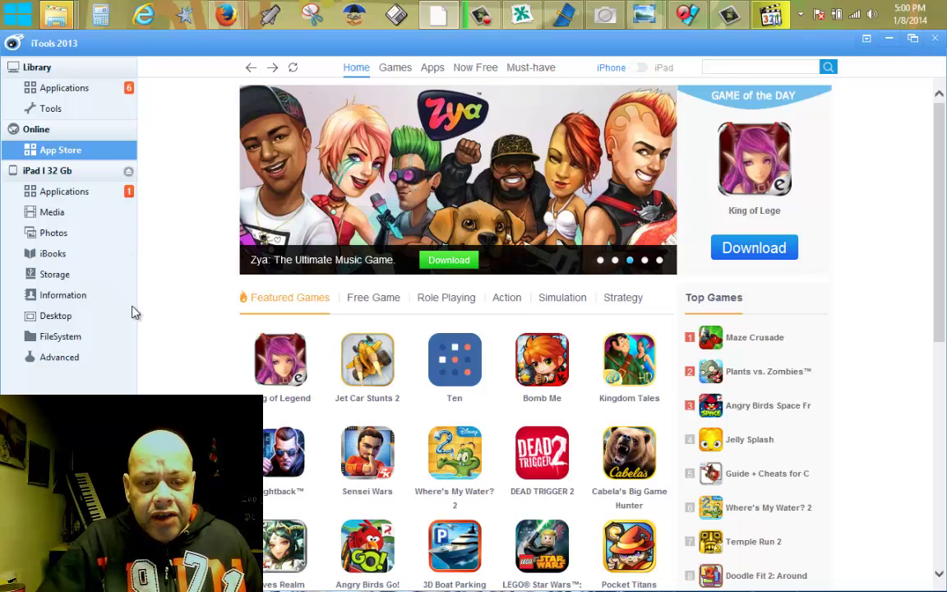
{"action": "left_click", "coordinate": [66, 298]}
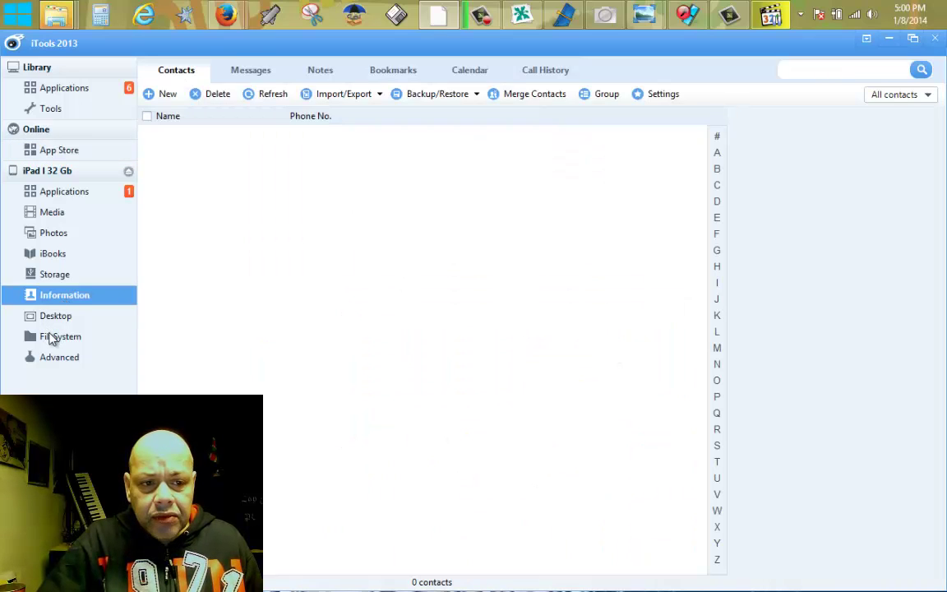
{"action": "left_click", "coordinate": [51, 338]}
{"action": "left_click", "coordinate": [52, 360]}
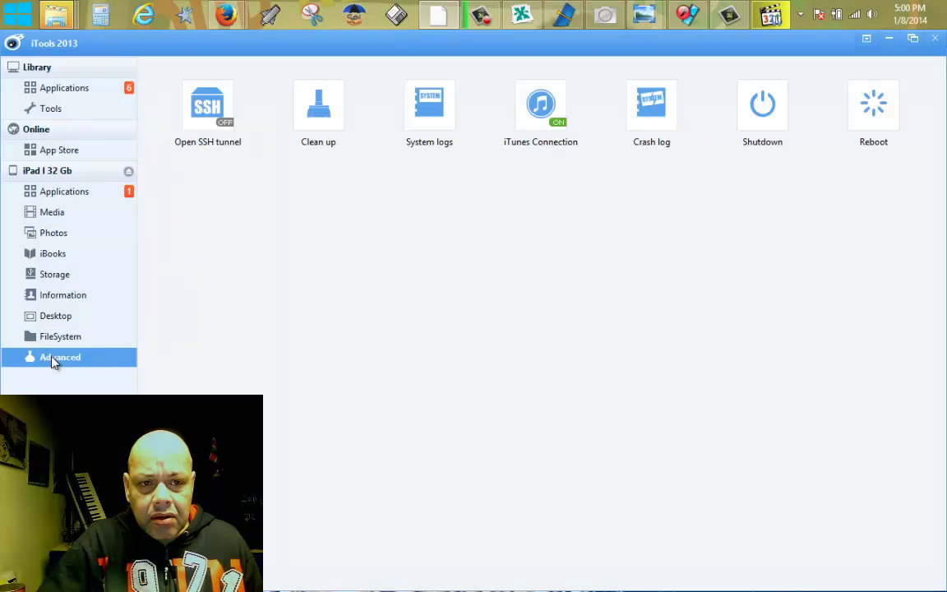
{"action": "left_click", "coordinate": [50, 323]}
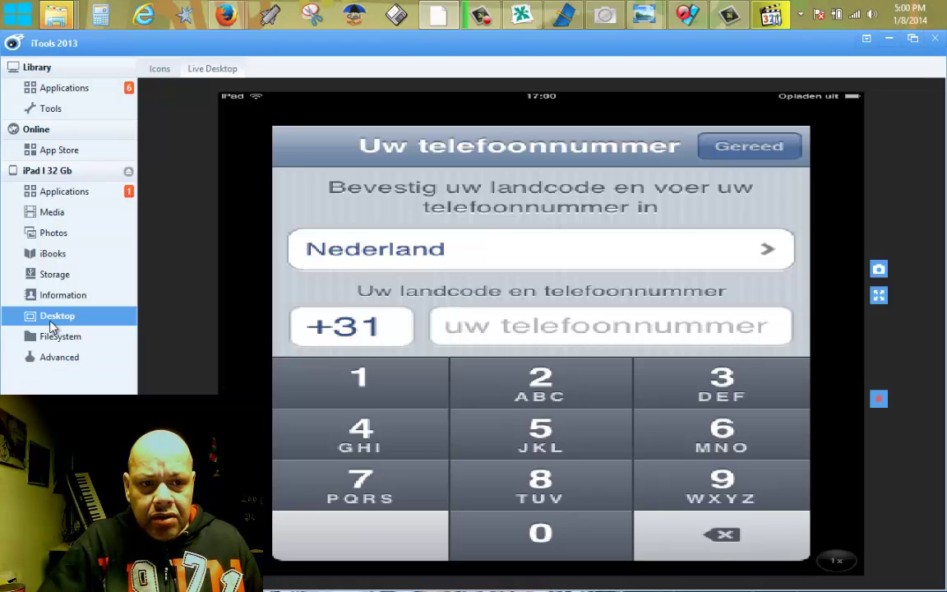
{"action": "left_click", "coordinate": [61, 298]}
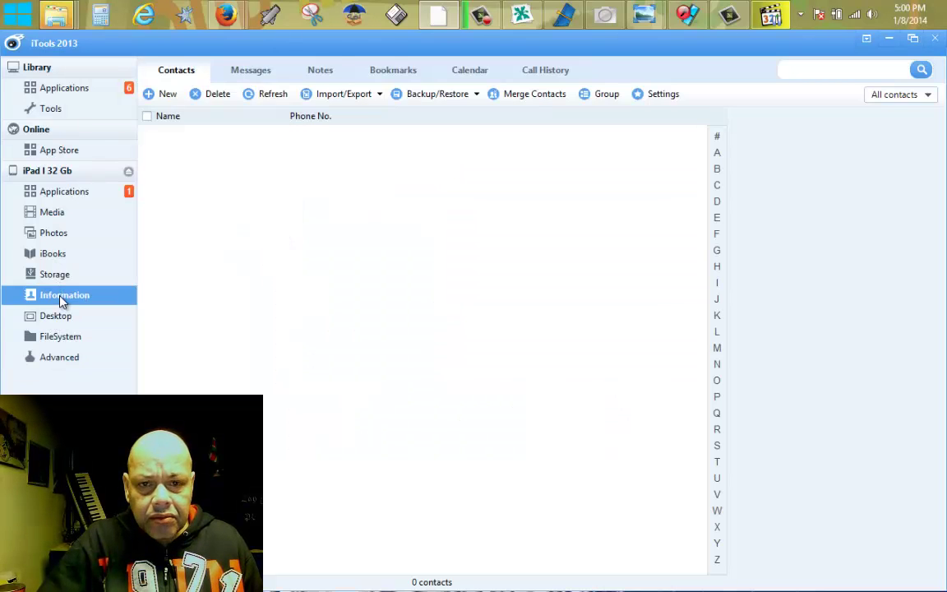
Step: Review the library's application list and Tools page, and check the connected iPad's device summary
{"action": "left_click", "coordinate": [51, 92]}
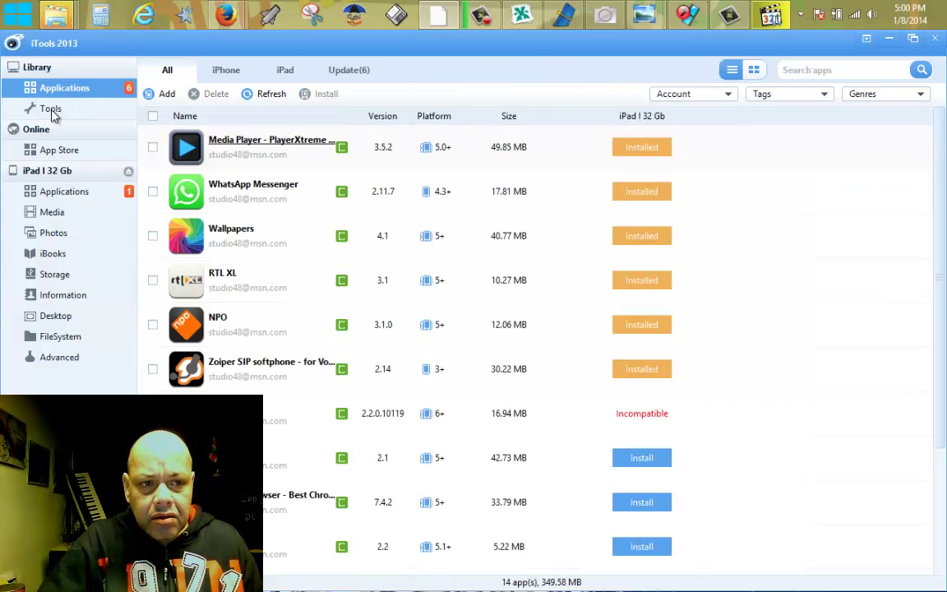
{"action": "left_click", "coordinate": [51, 111]}
{"action": "left_click", "coordinate": [51, 90]}
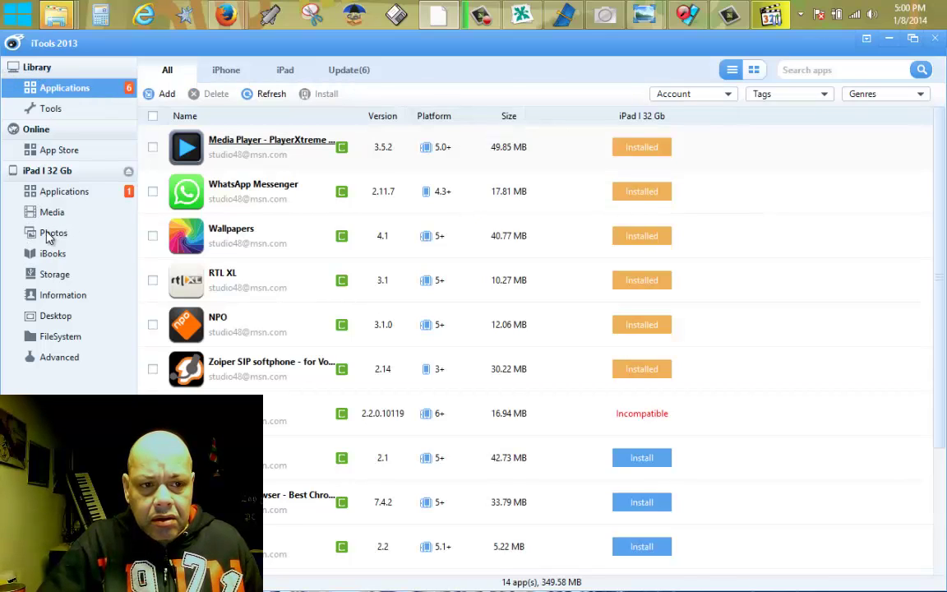
{"action": "left_click", "coordinate": [47, 171]}
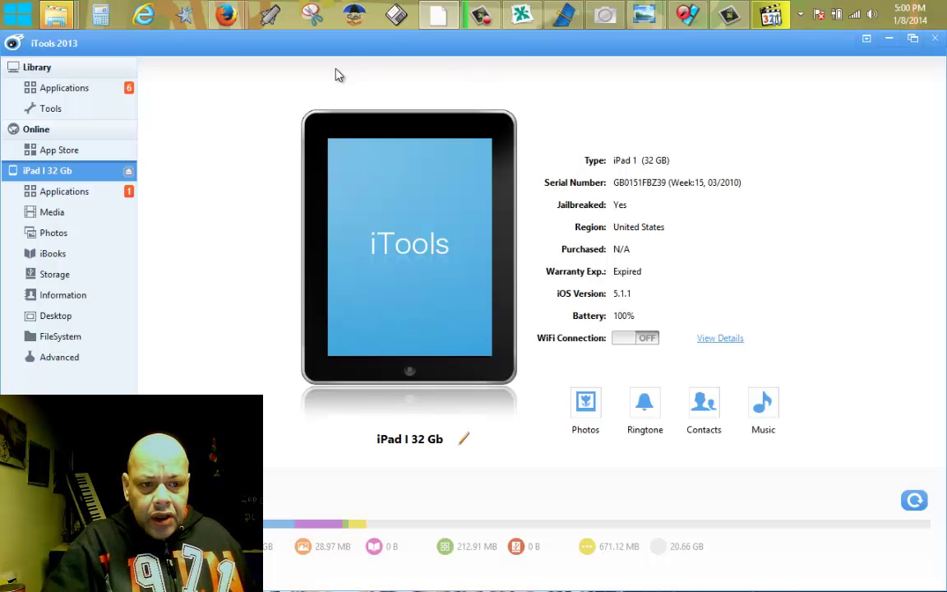
Step: Show the iPad's Live Desktop, search the iPad's App Store for "whatsapp" and look through the results
{"action": "left_click", "coordinate": [67, 319]}
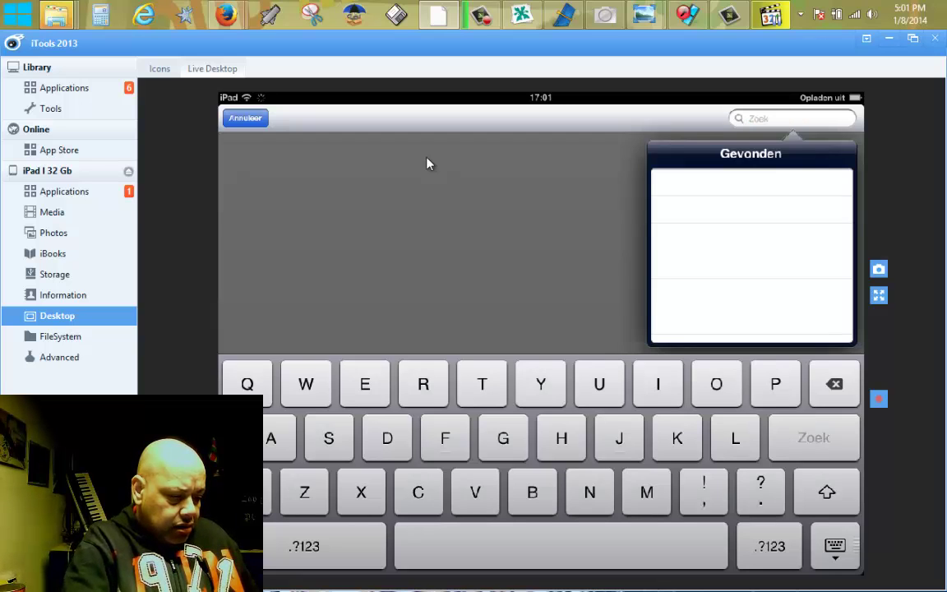
{"action": "type", "text": "wh"}
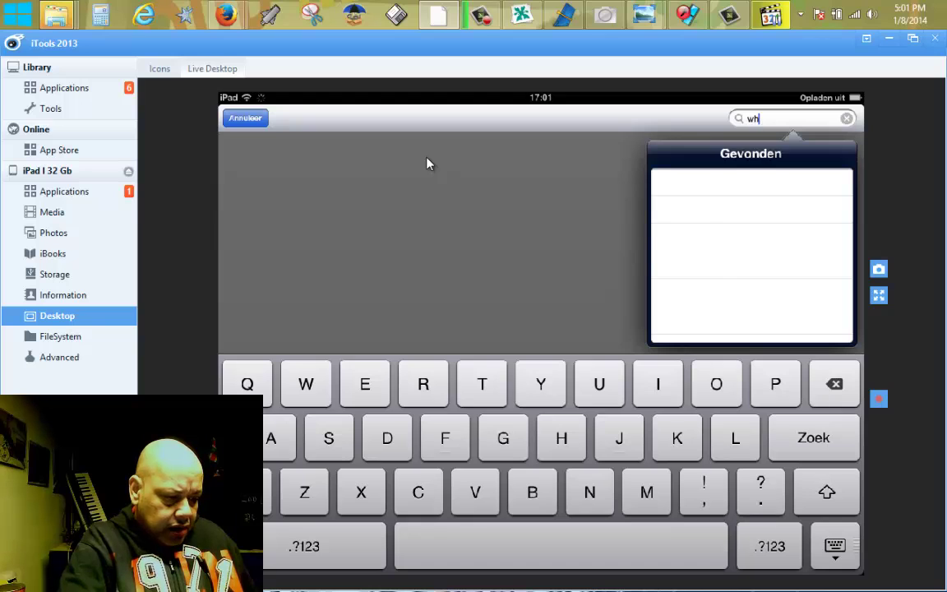
{"action": "type", "text": "atsapp"}
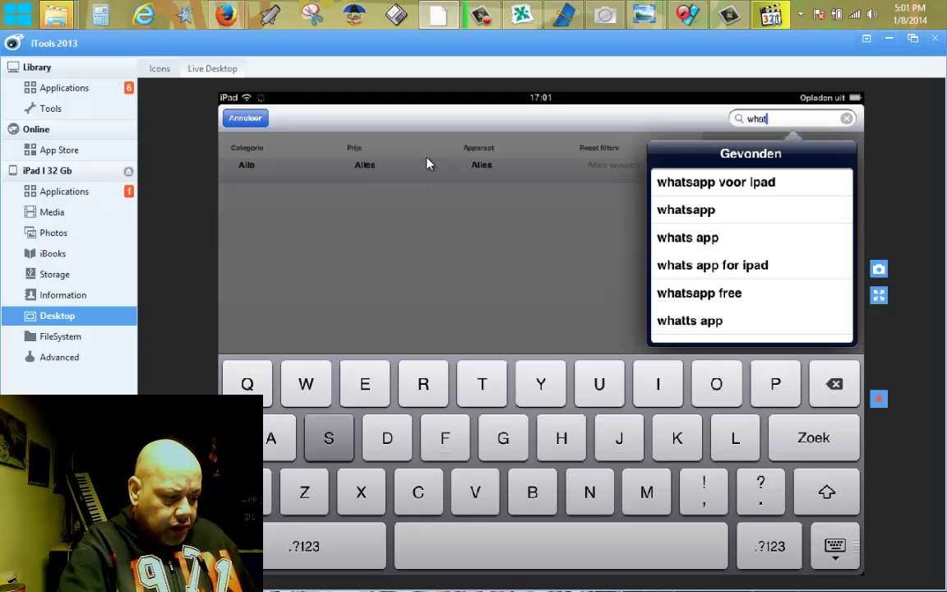
{"action": "key", "text": "Return"}
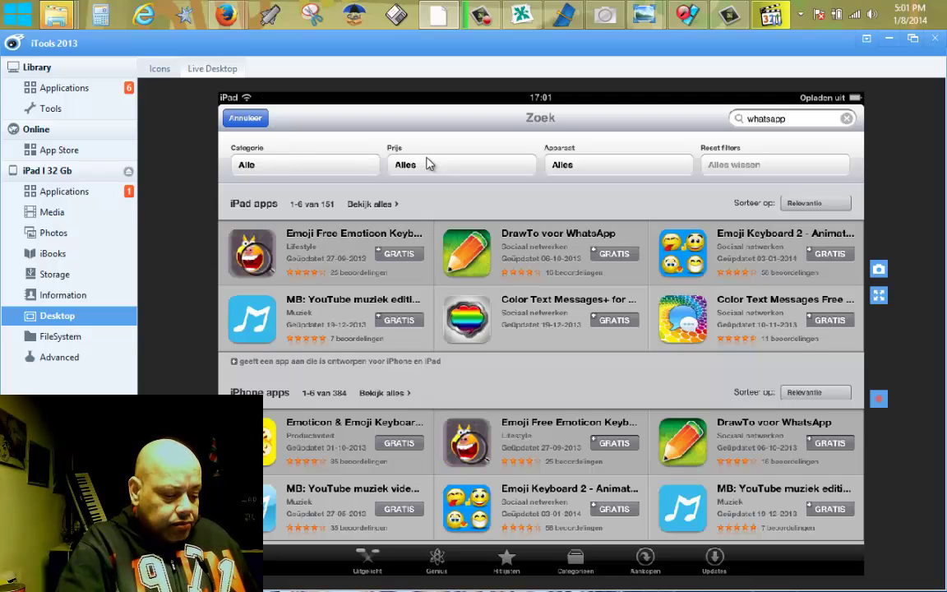
{"action": "scroll", "coordinate": [426, 163], "scroll_direction": "down", "scroll_amount": 3}
{"action": "scroll", "coordinate": [426, 163], "scroll_direction": "up", "scroll_amount": 3}
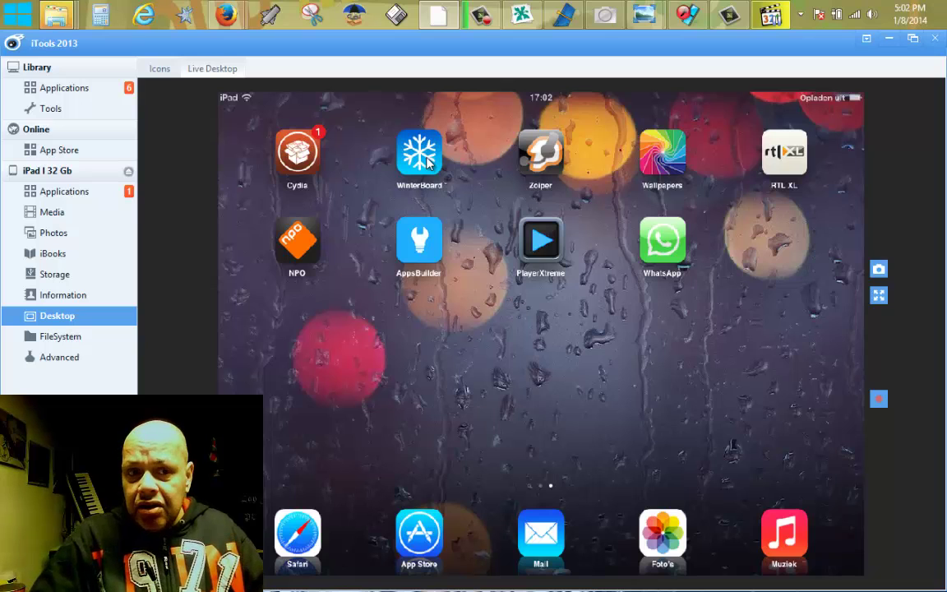
Step: Return to the library's application list, and close iTools and the iPad I 32 Gb folder window to reveal the Windows desktop
{"action": "left_click", "coordinate": [86, 92]}
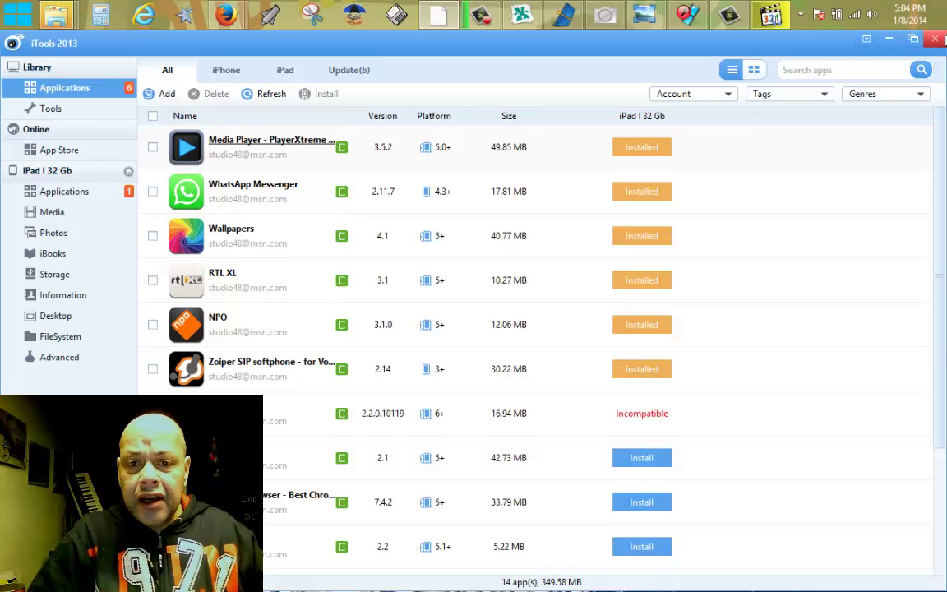
{"action": "left_click", "coordinate": [889, 39]}
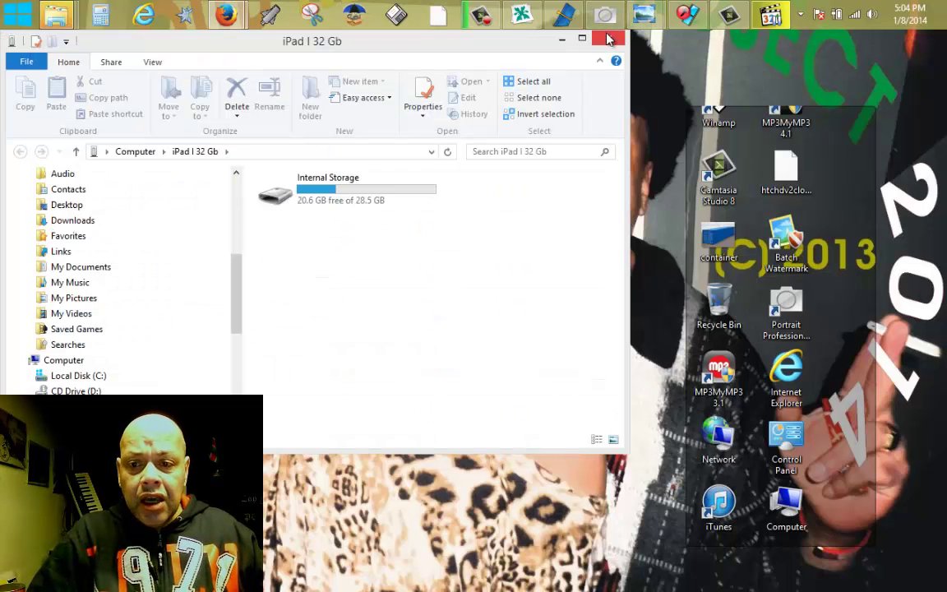
{"action": "left_click", "coordinate": [561, 38]}
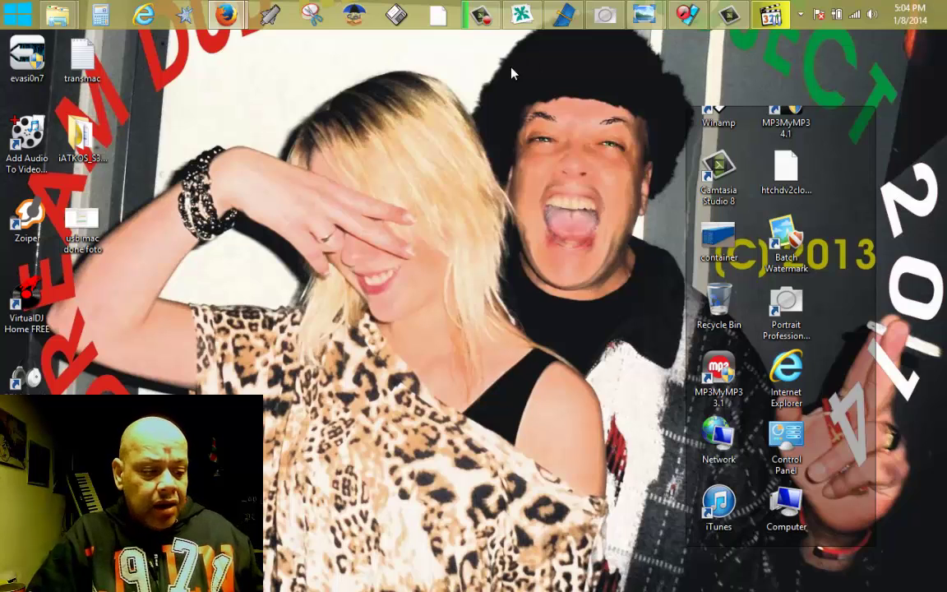